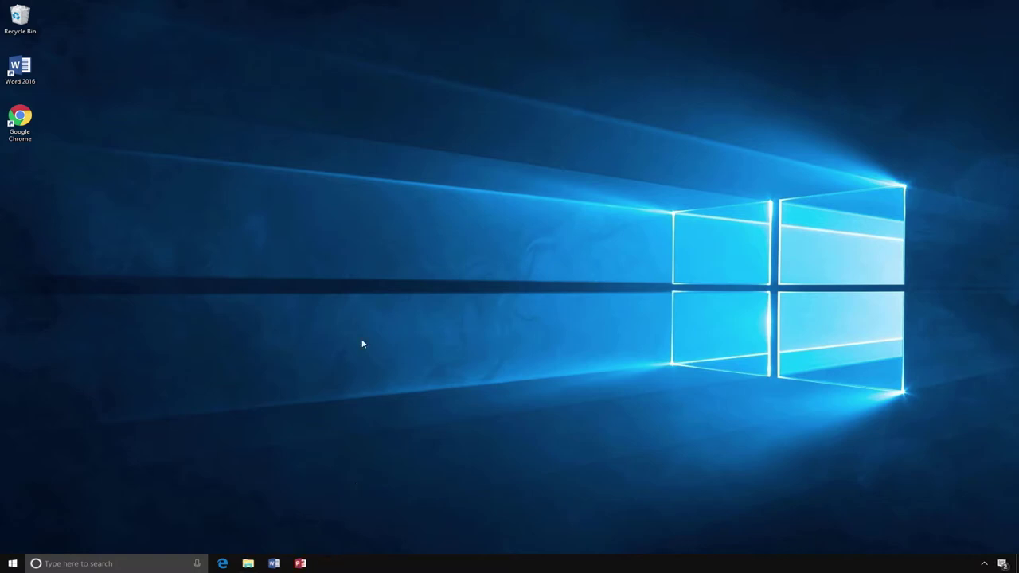
Launch PowerPoint 2016 from the Windows 10 Start menu.
click(12, 563)
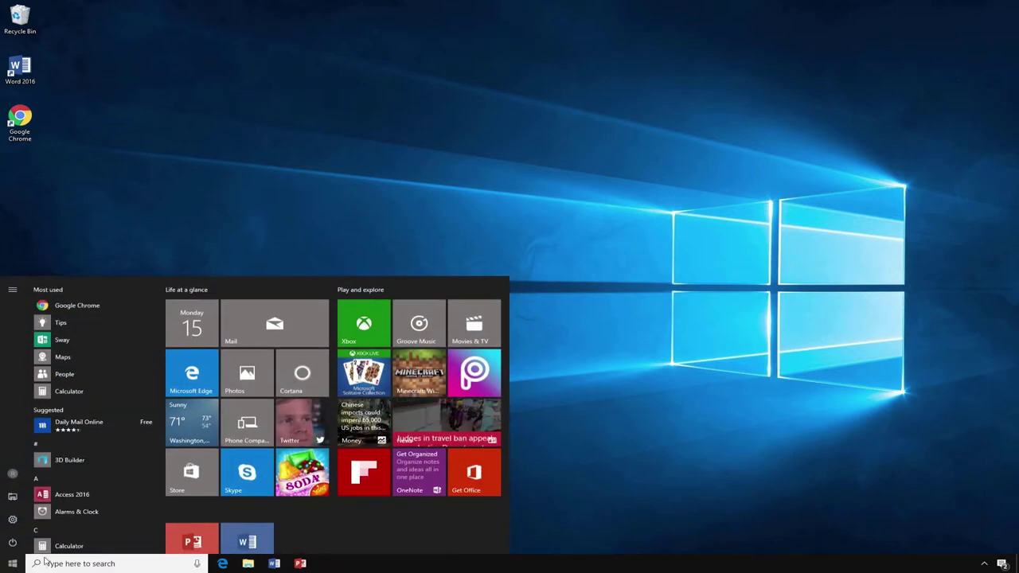
scroll(248, 526, down, 1)
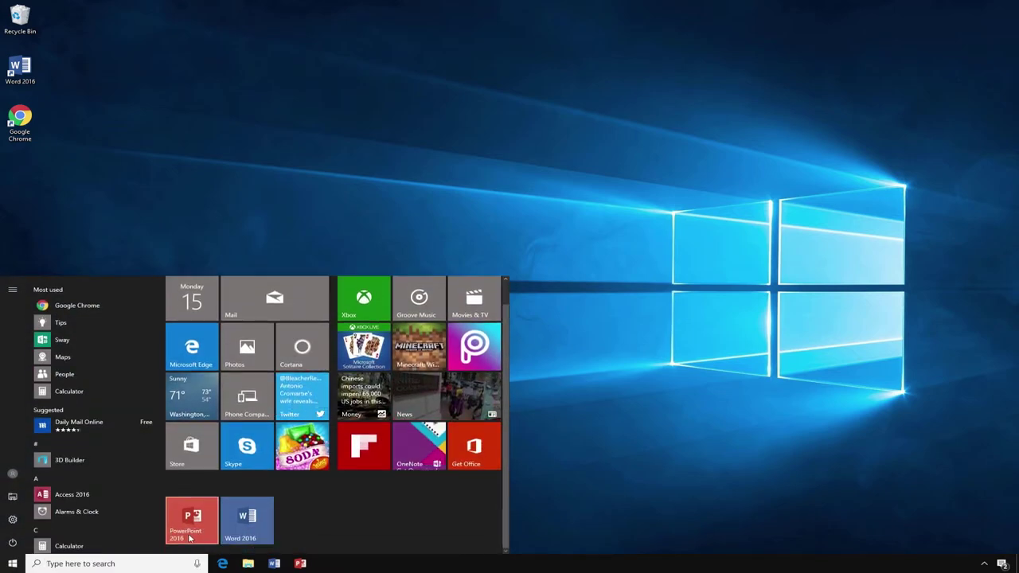
click(326, 563)
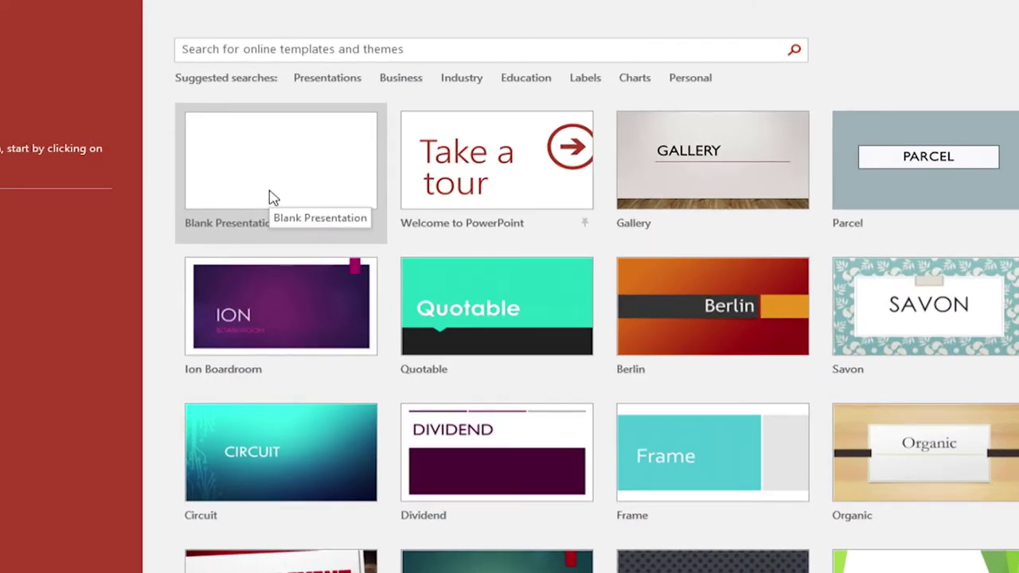
Create a new Blank Presentation from the PowerPoint start screen.
click(269, 197)
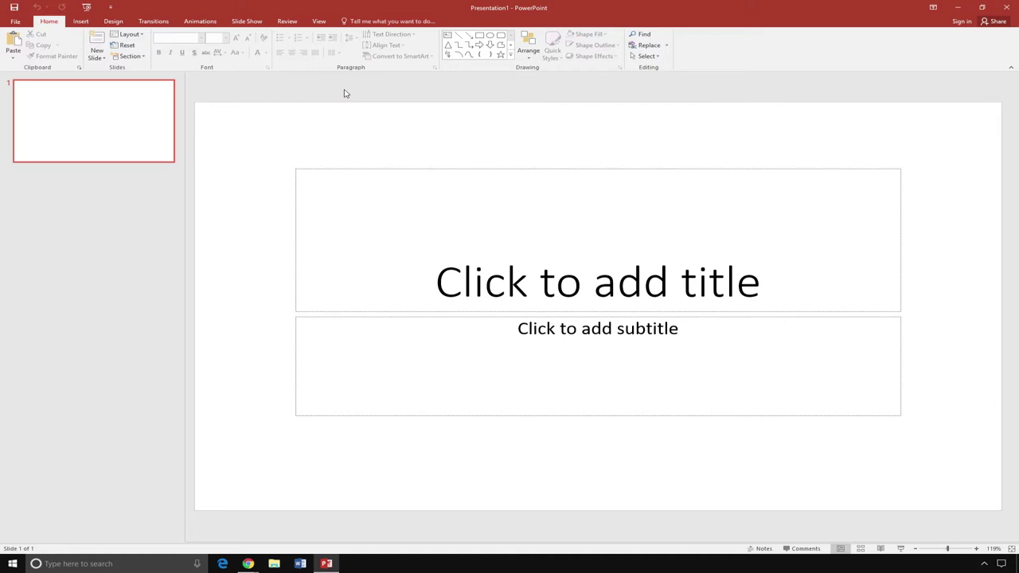
Enter 'Title' as the slide title and 'Name' as the subtitle.
click(588, 269)
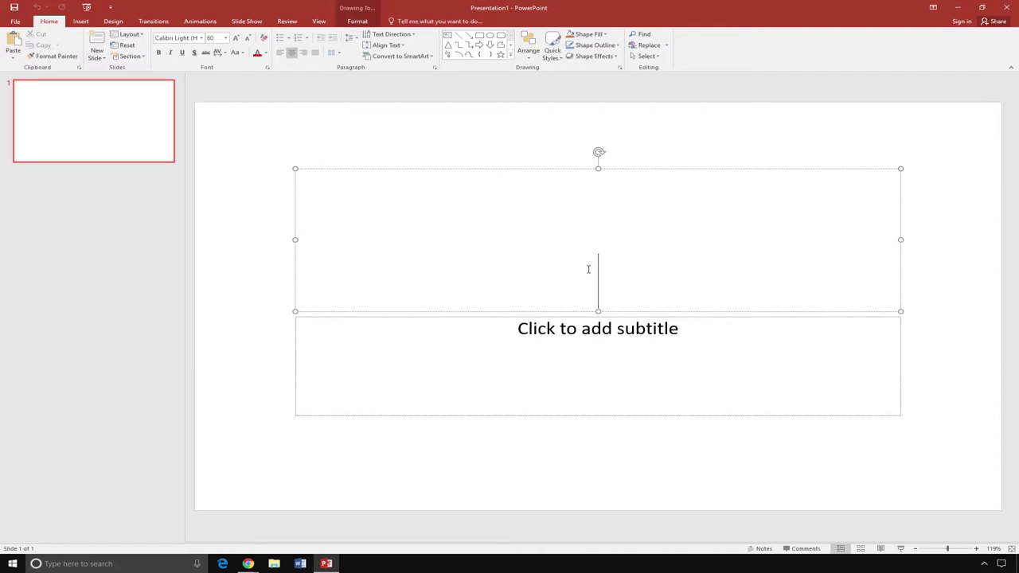
text(Title)
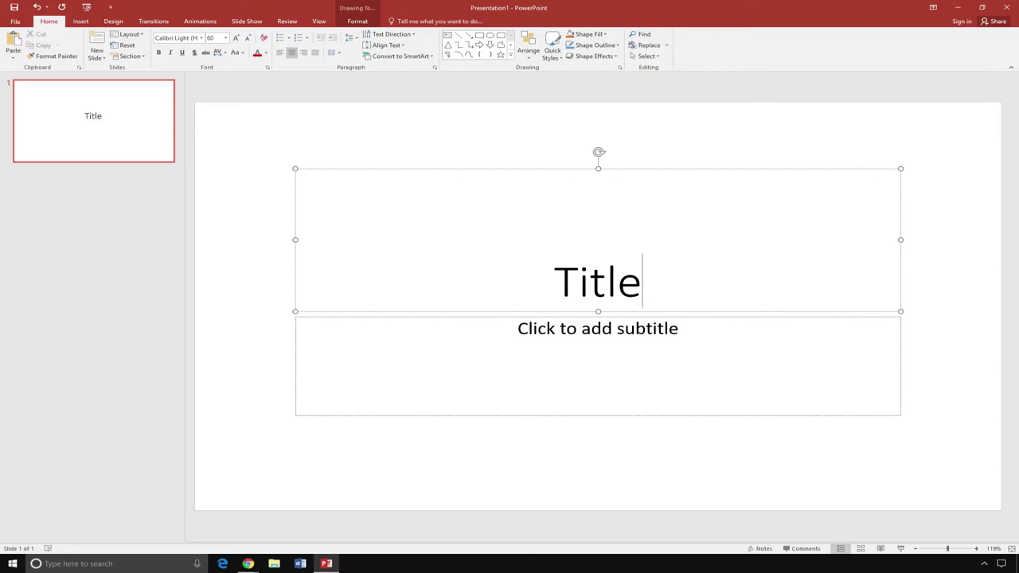
click(658, 335)
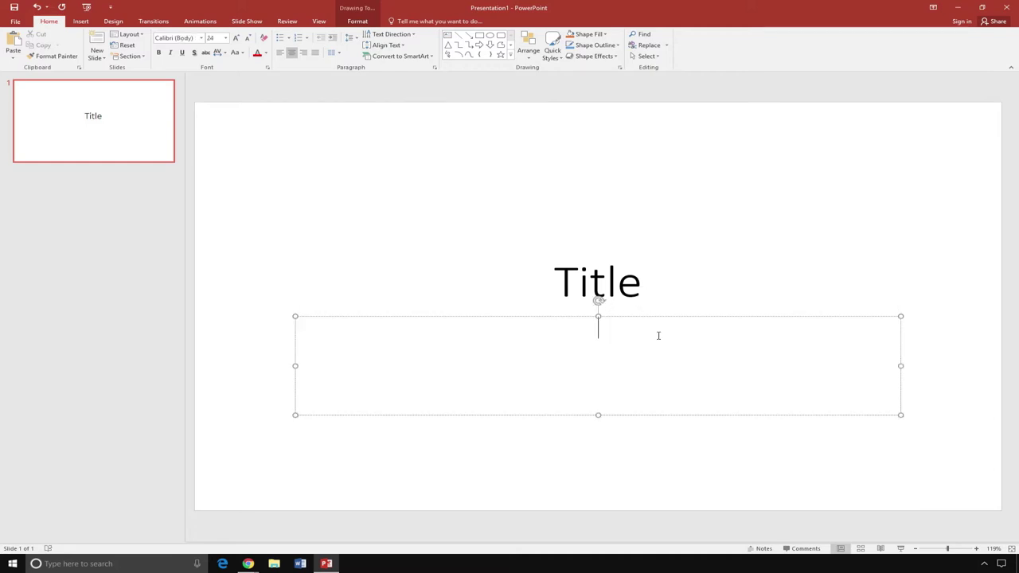
text(Name)
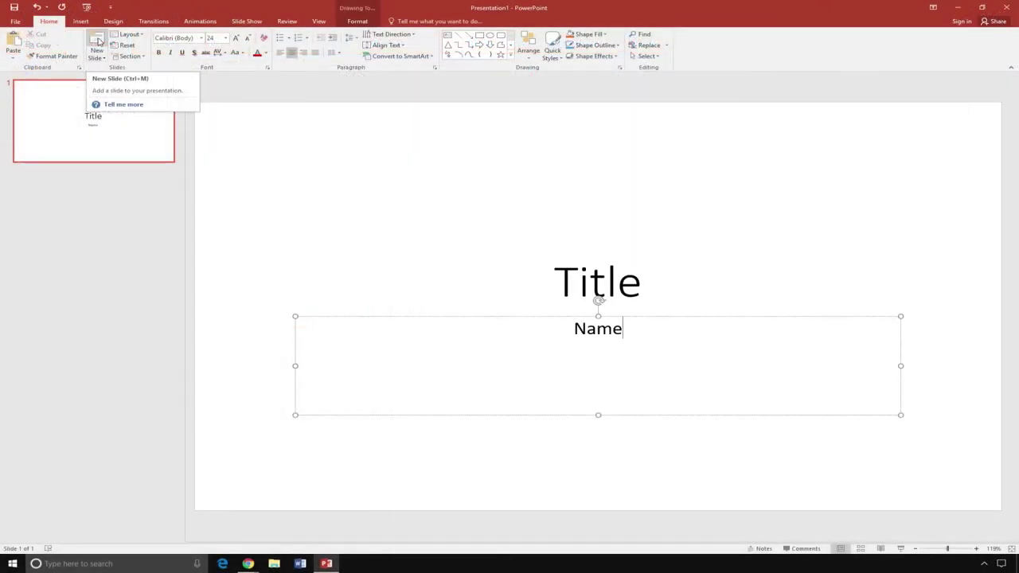
Add a second slide and title it 'Topic'.
click(197, 86)
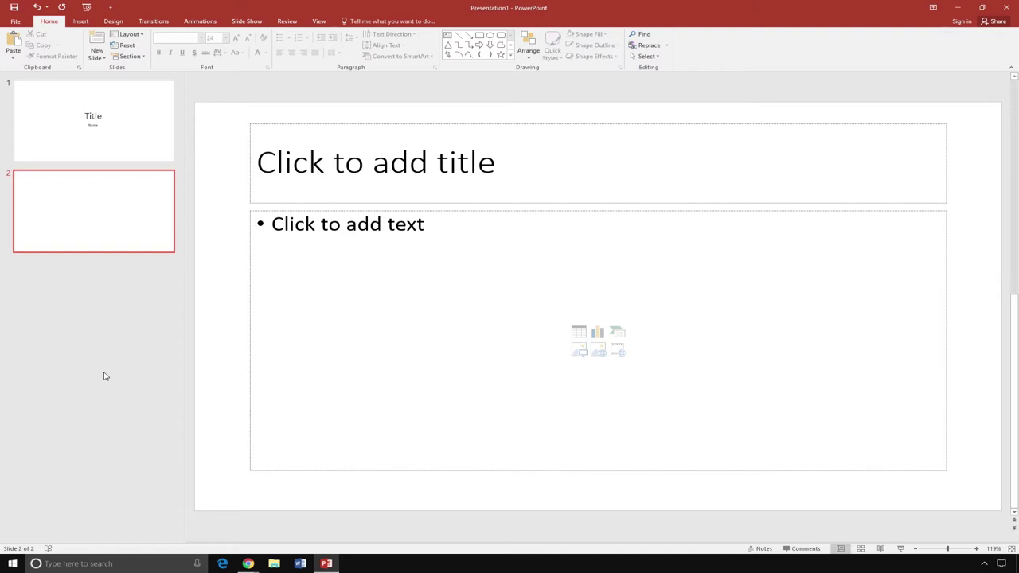
click(534, 160)
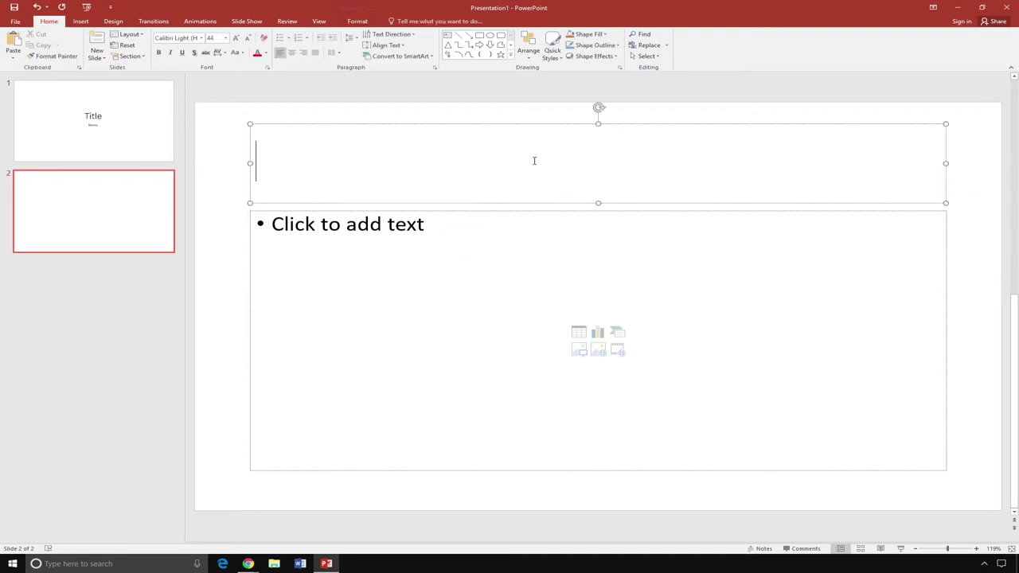
text(Topic)
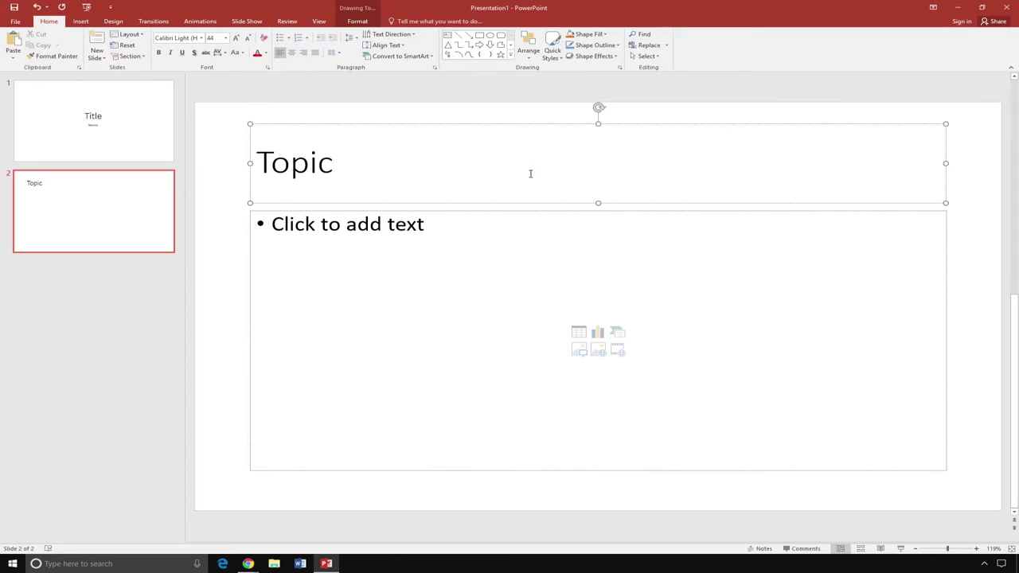
List bullets 'Information', 'More information' and 'Even more Information' in the content box.
click(503, 239)
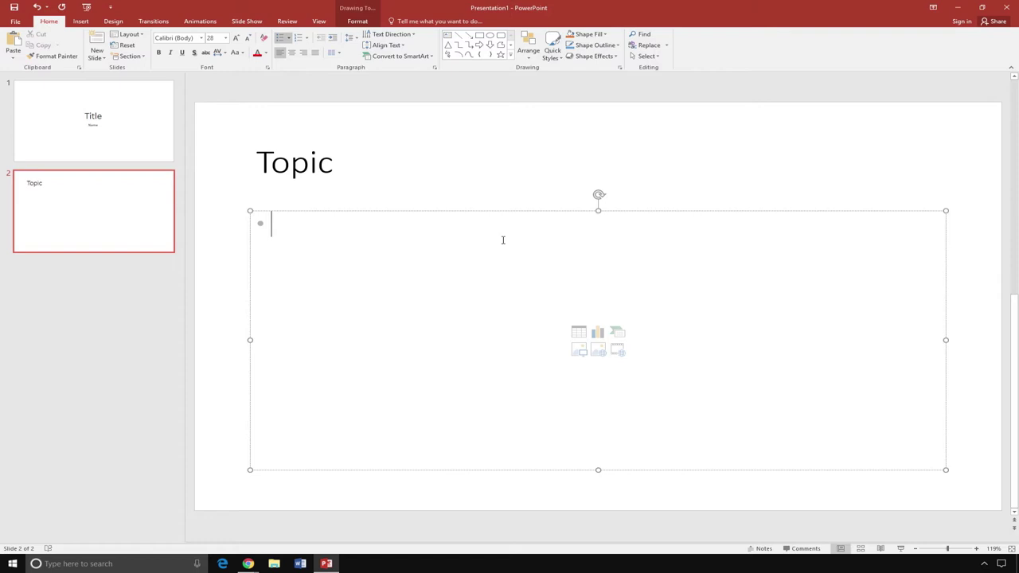
text(Information)
key(Return)
text(M)
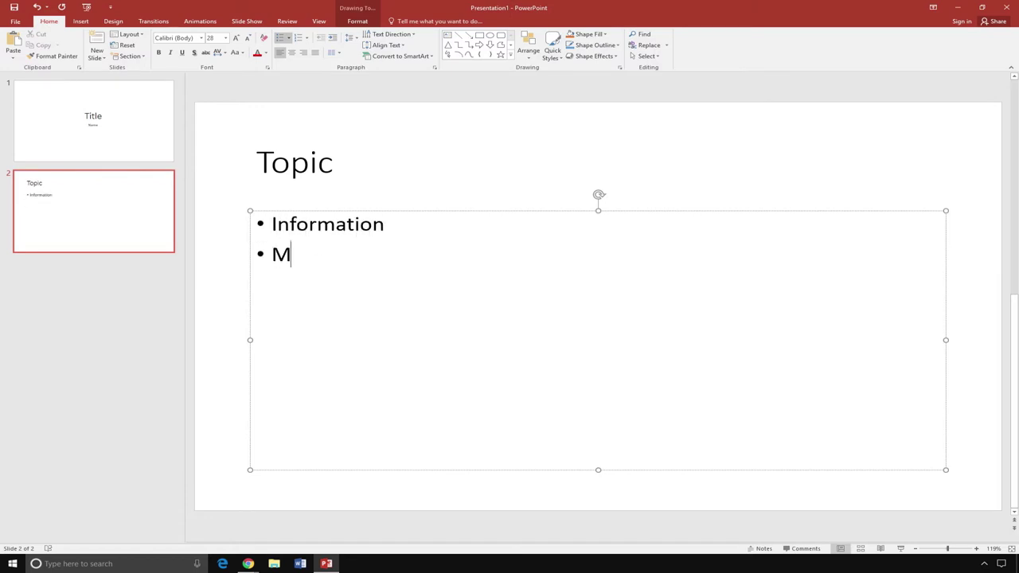
text(ore information)
key(Return)
text(E)
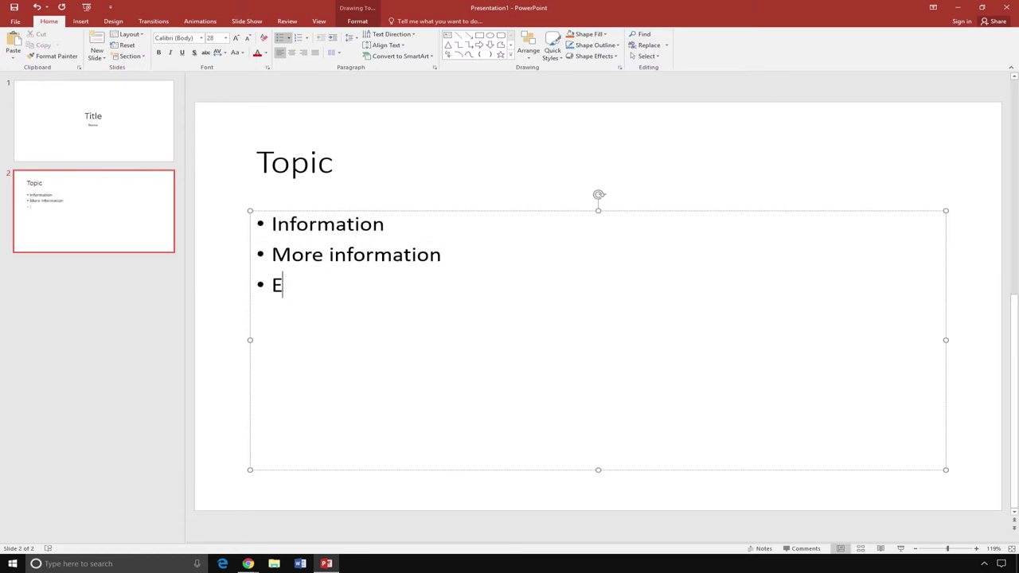
text(ven more Information)
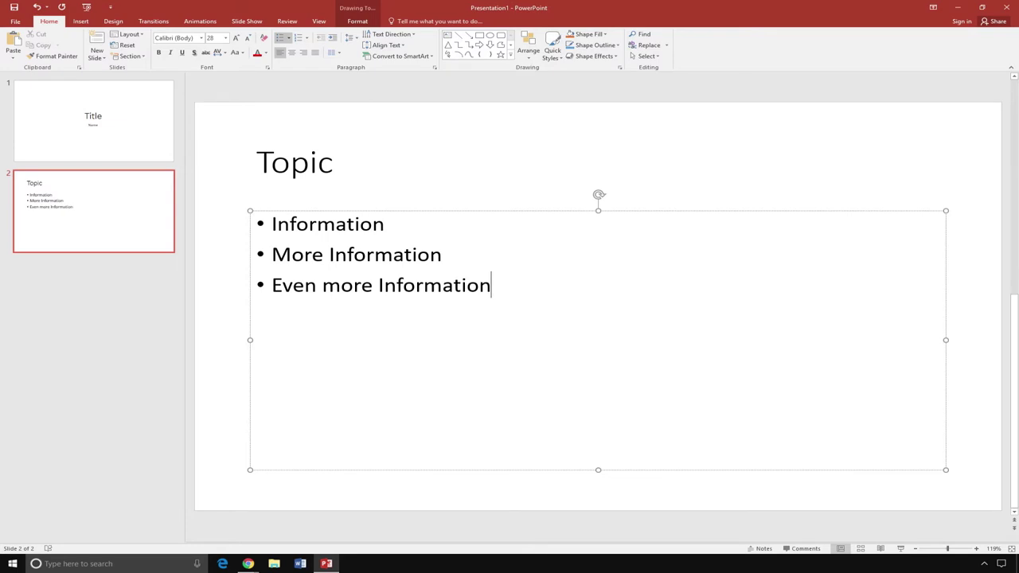
key(Return)
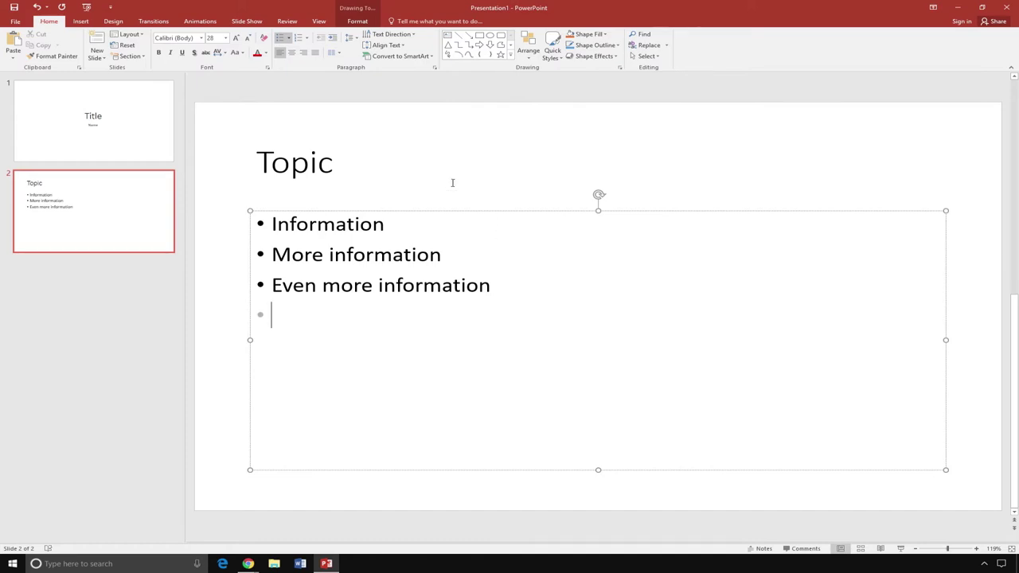
Add a third blank title-and-content slide after the Topic slide.
click(98, 44)
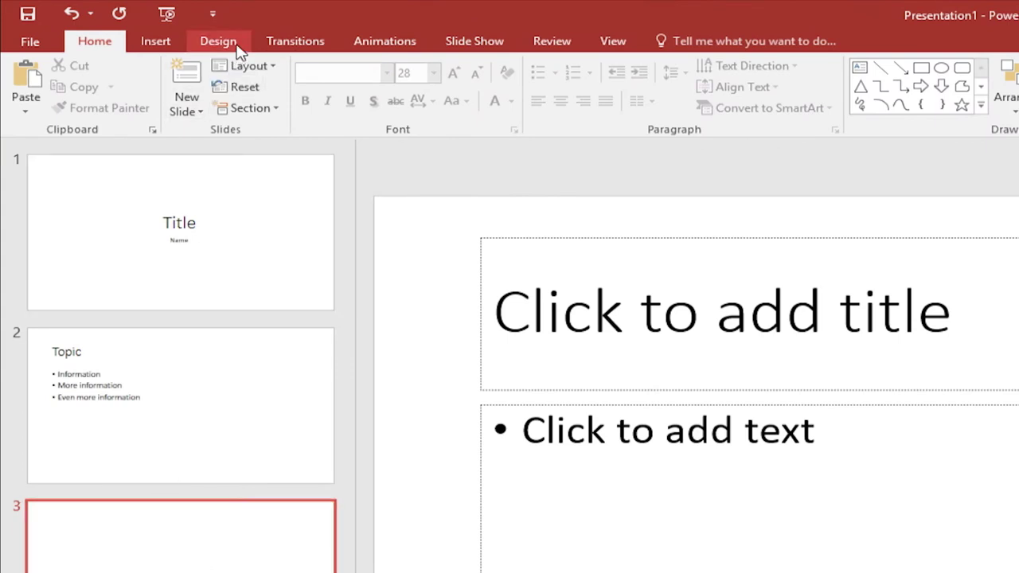
Try the dark teal and wood themes, then apply the white theme with orange band.
click(238, 51)
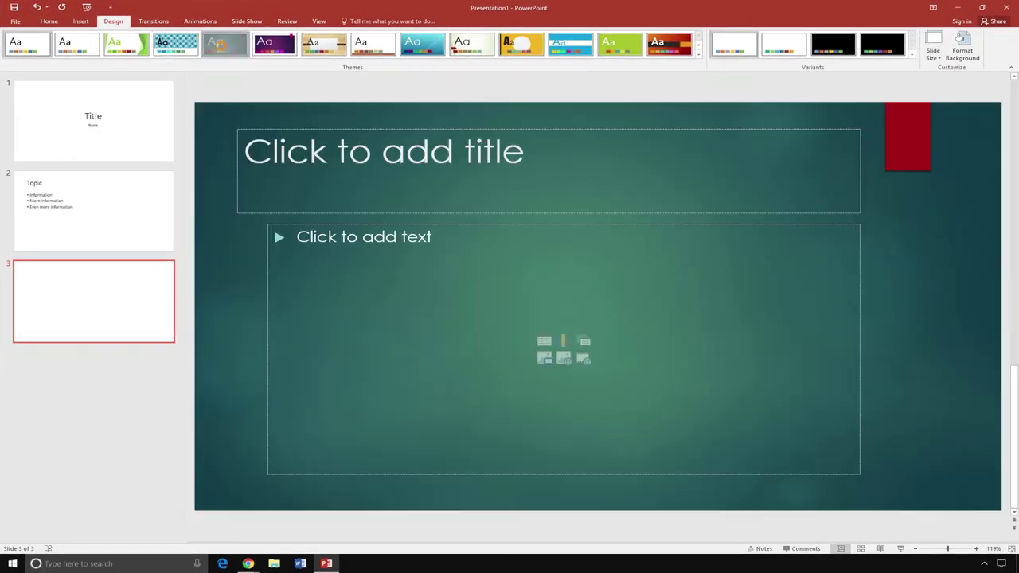
click(223, 48)
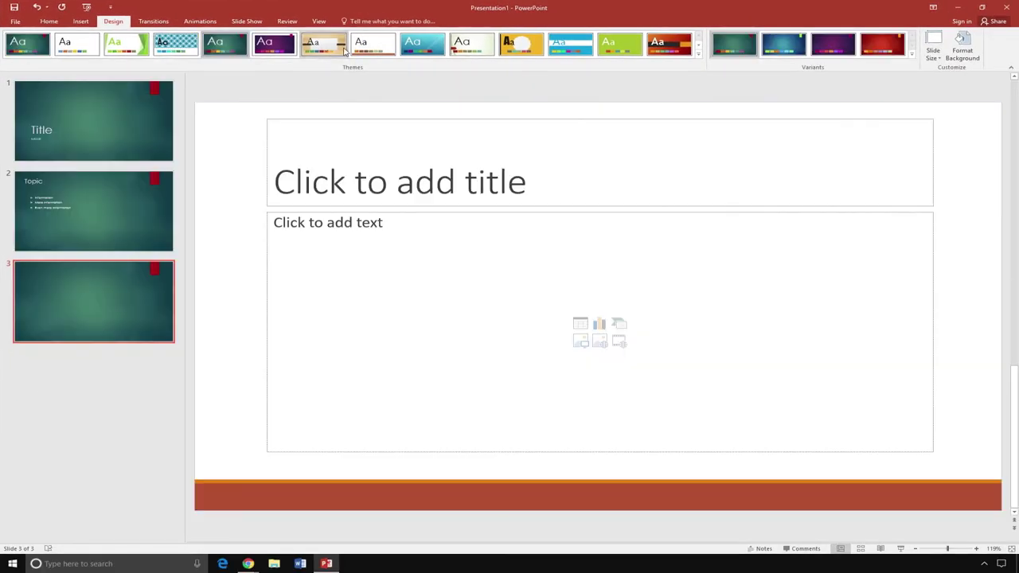
click(342, 48)
click(370, 49)
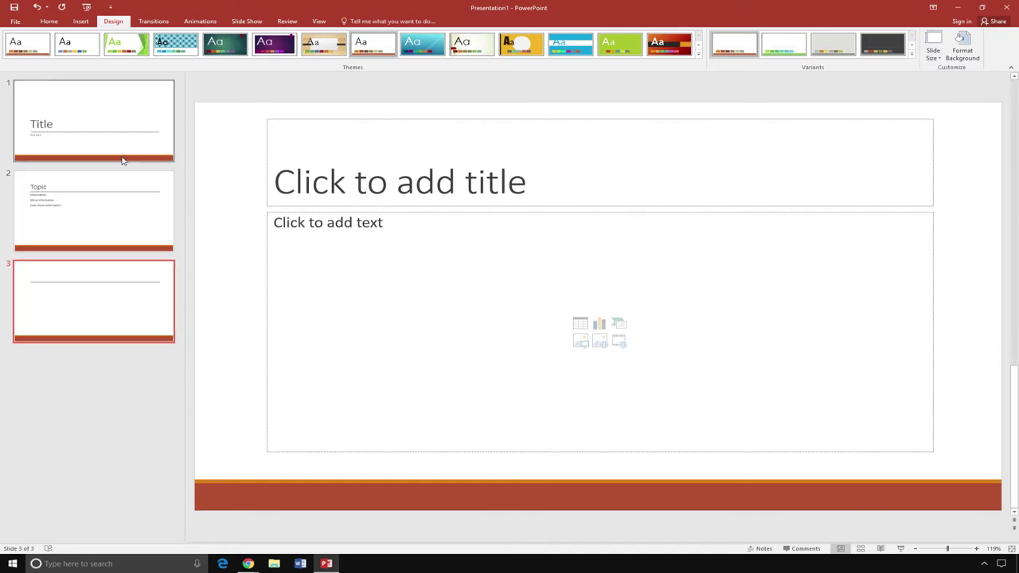
click(127, 188)
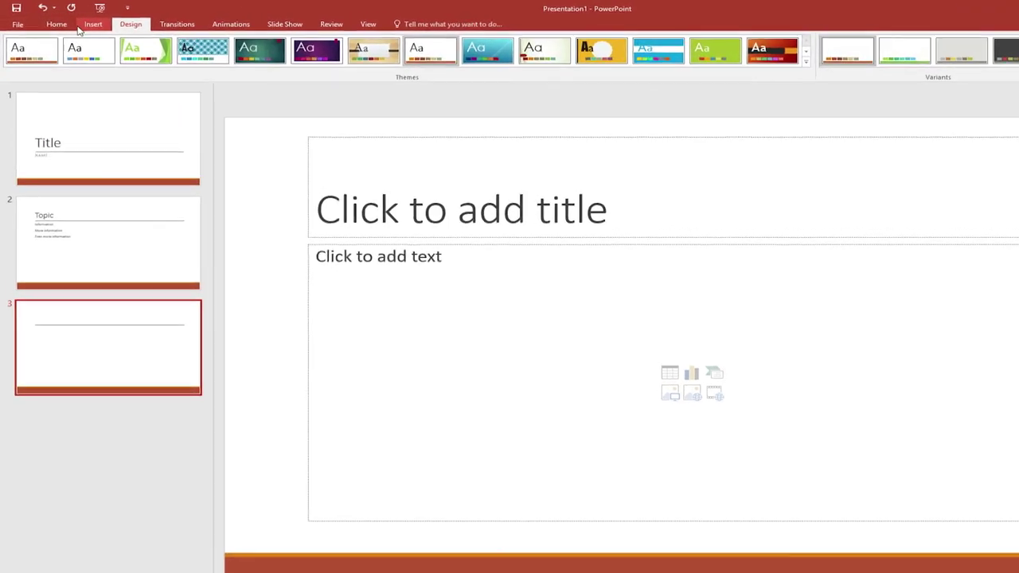
click(76, 22)
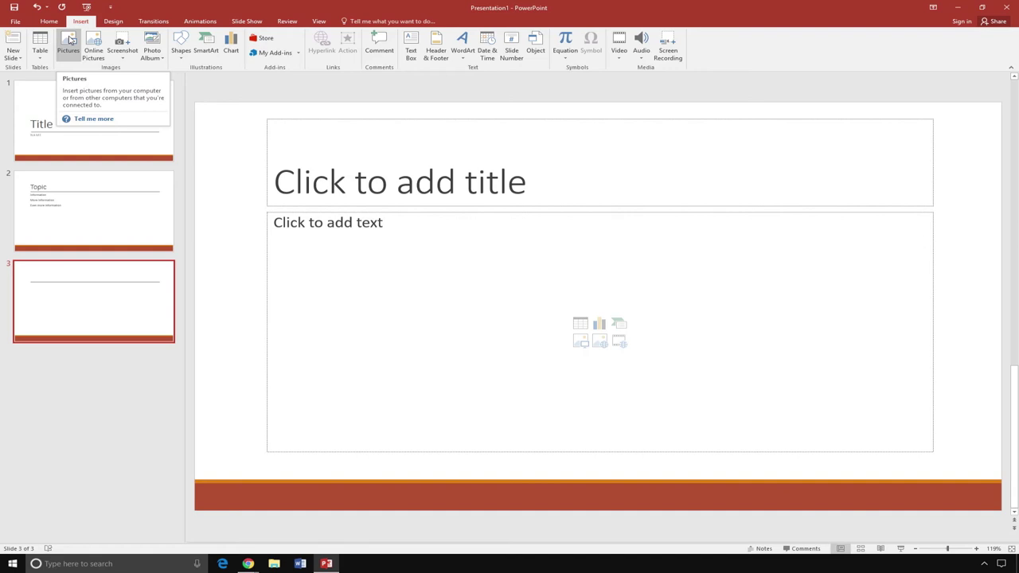
Insert the koala-61189_1920 picture from the Pictures folder onto slide 3.
click(69, 40)
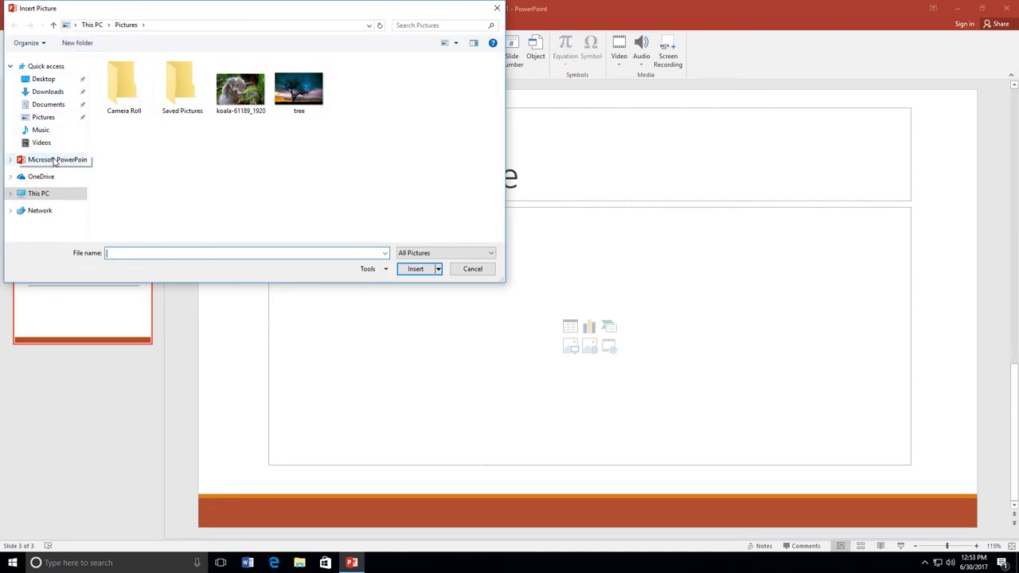
click(46, 118)
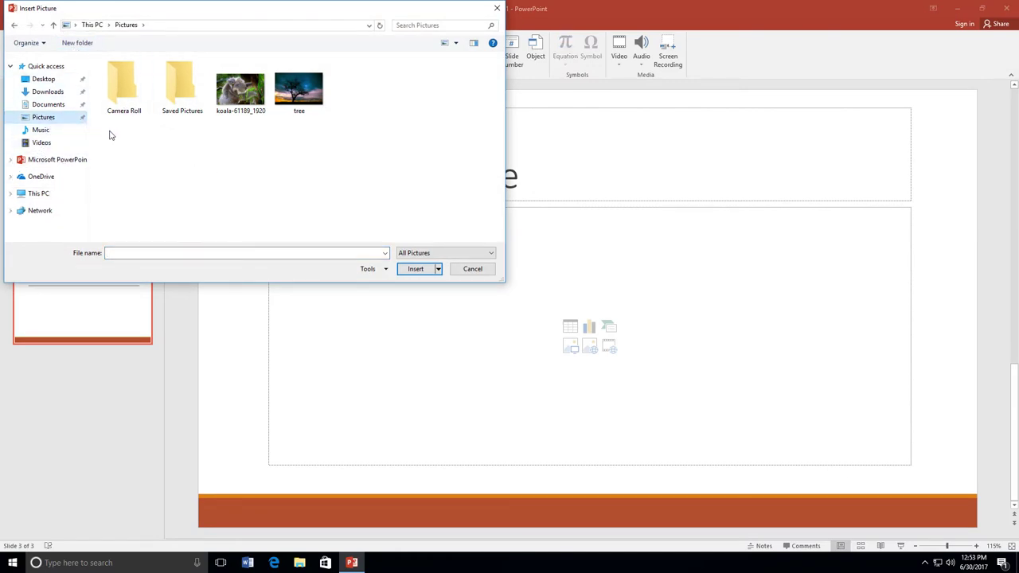
click(263, 102)
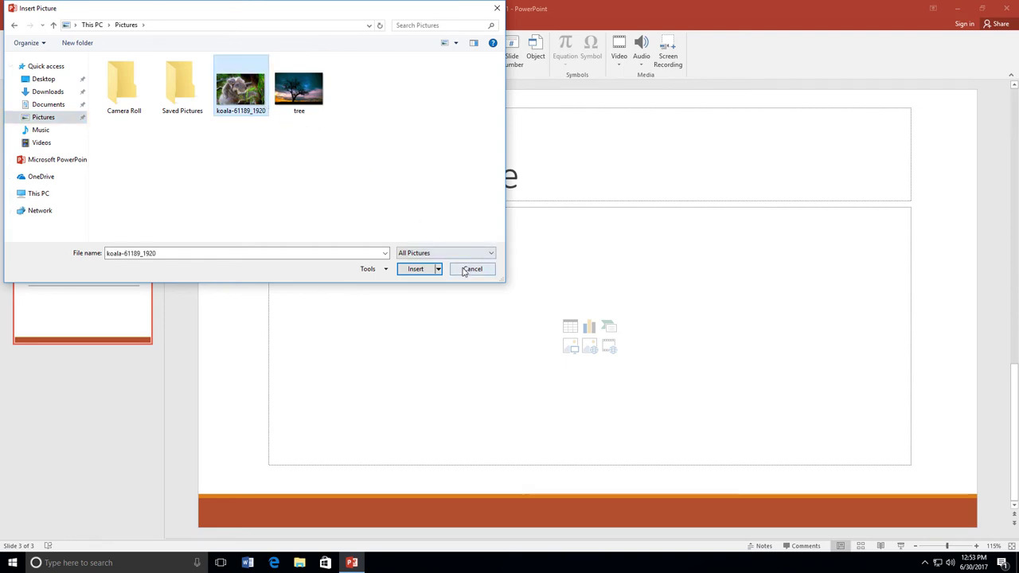
click(423, 270)
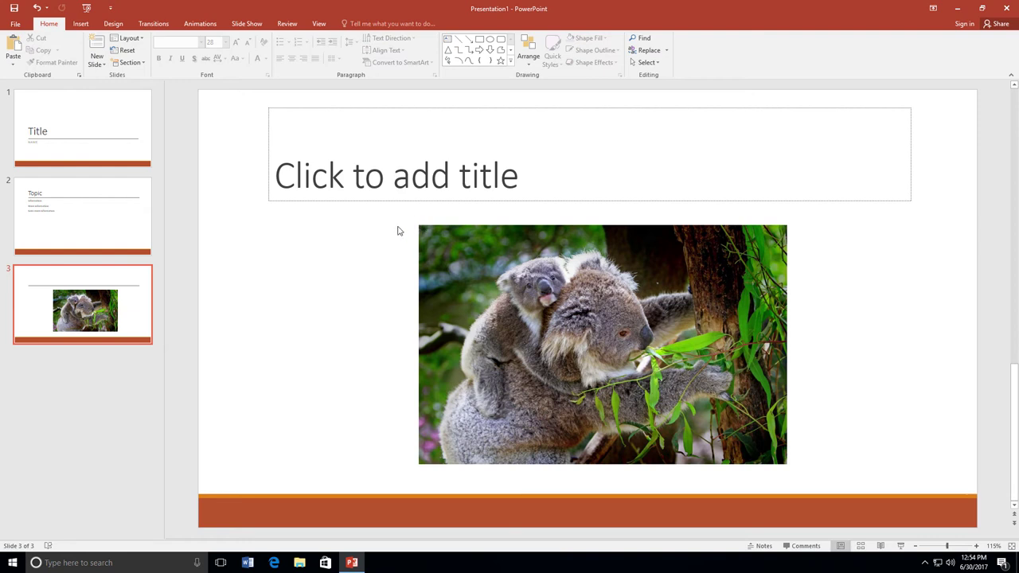
Shrink the koala picture slightly and move it left under the title, then return to slide 1.
click(430, 230)
drag(420, 225, 448, 266)
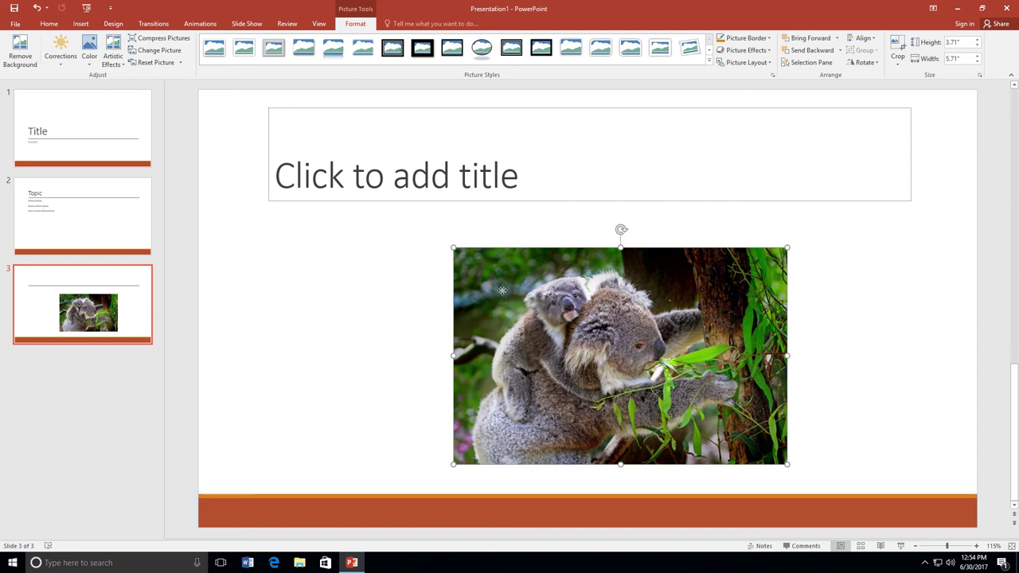
drag(501, 291, 324, 260)
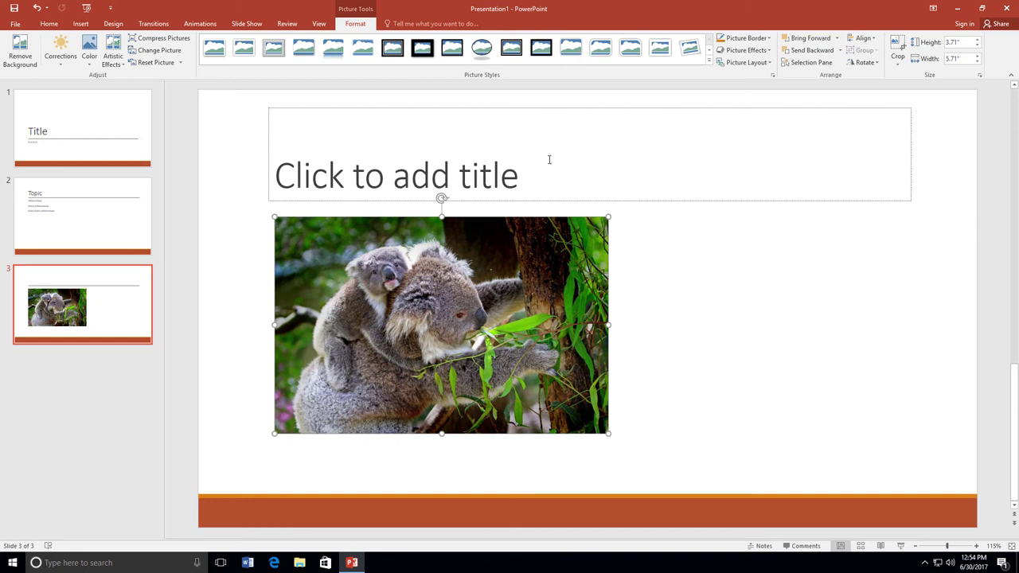
click(122, 116)
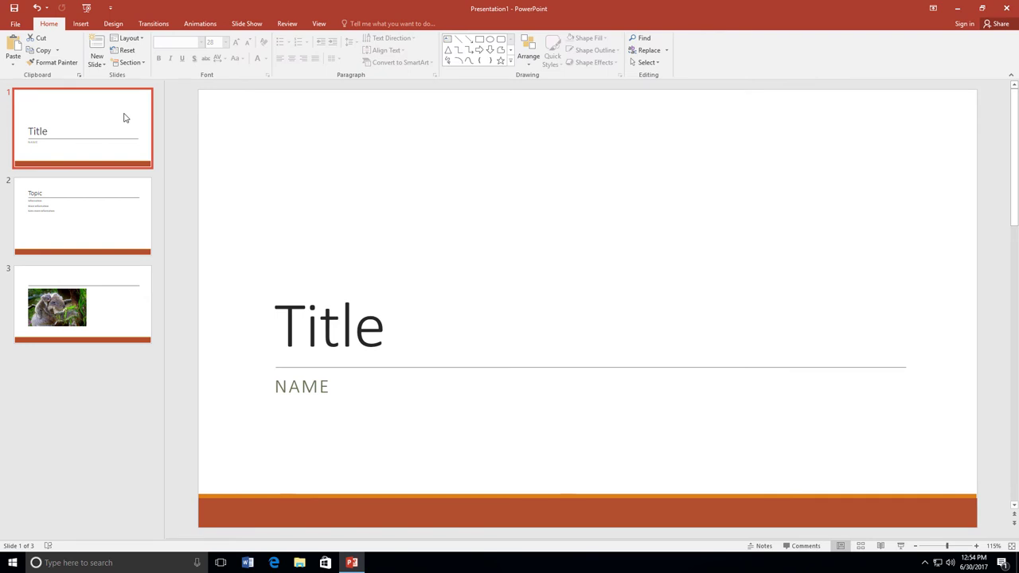
Start the slide show from the beginning.
click(244, 25)
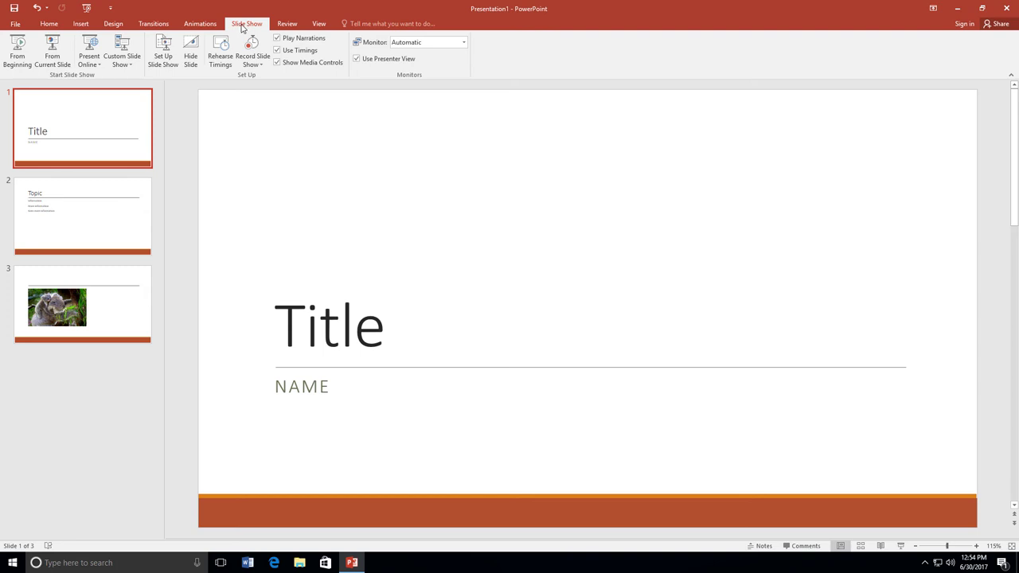
click(17, 51)
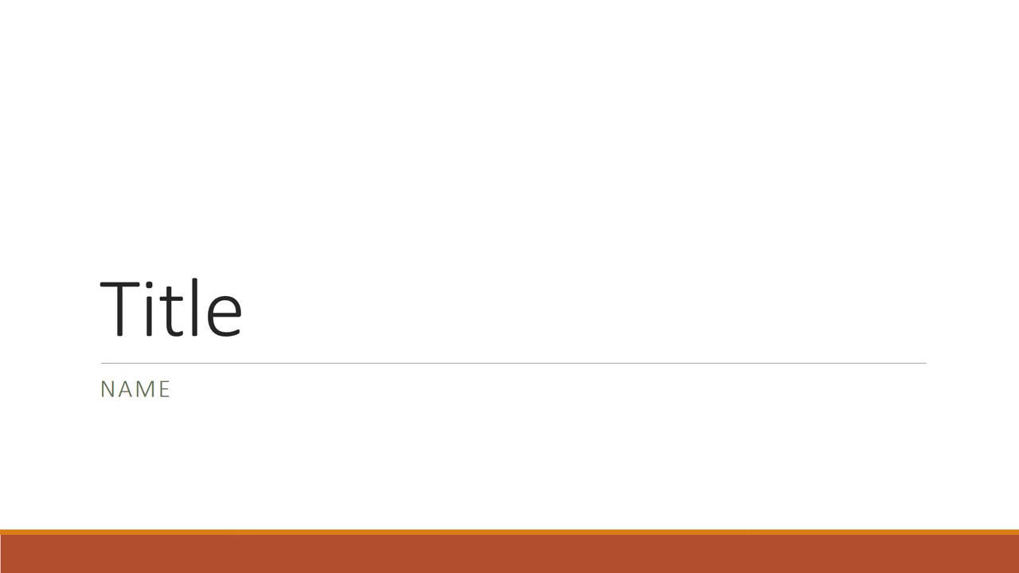
Advance through the Topic and koala slides to the end and exit the show.
key(Right)
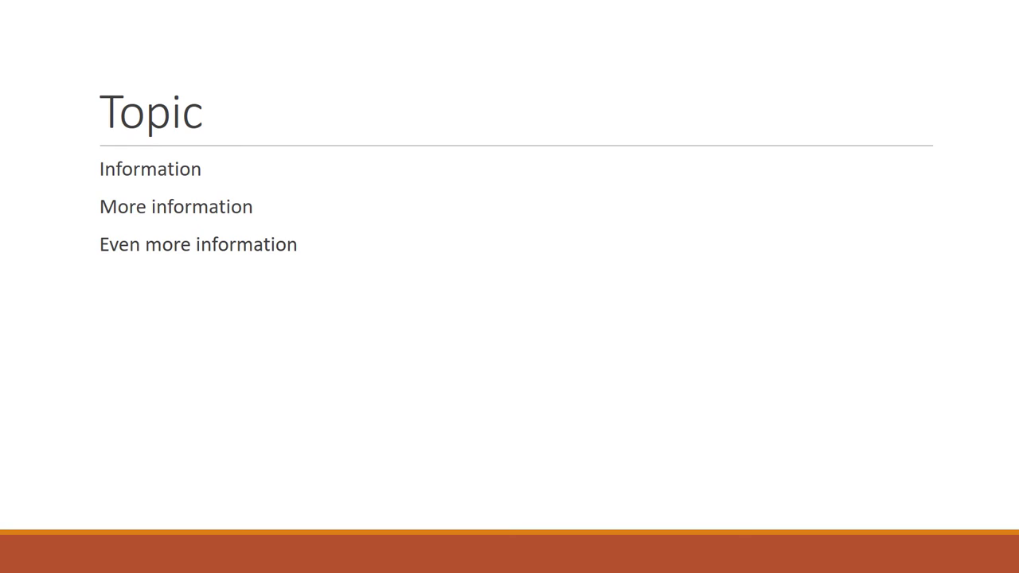
key(Right)
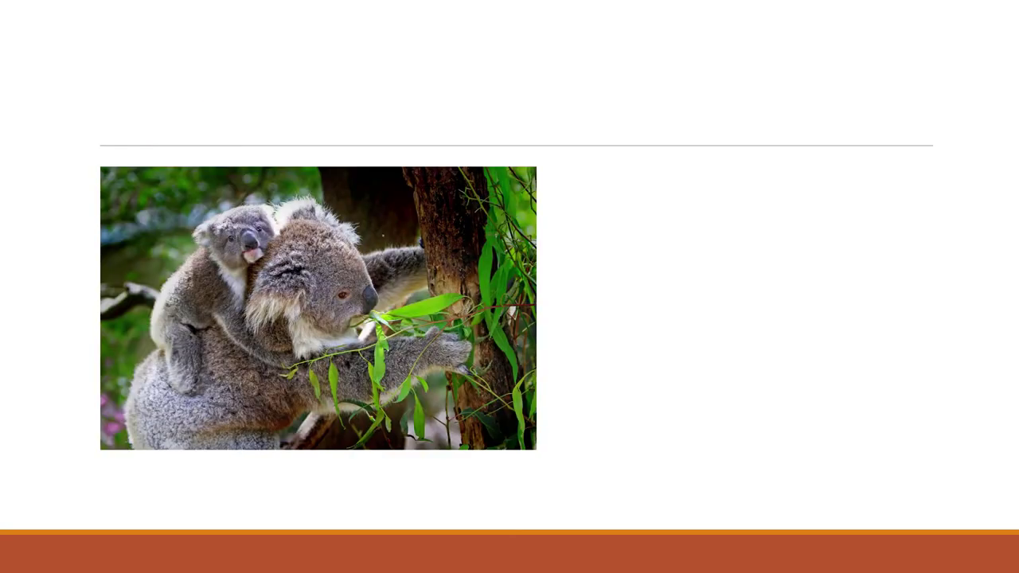
key(Right)
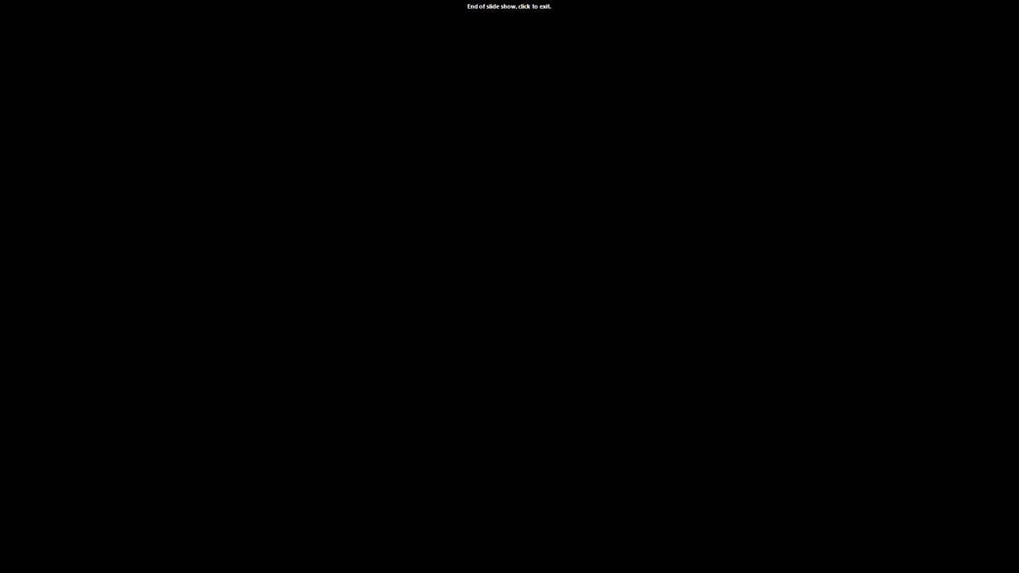
key(Right)
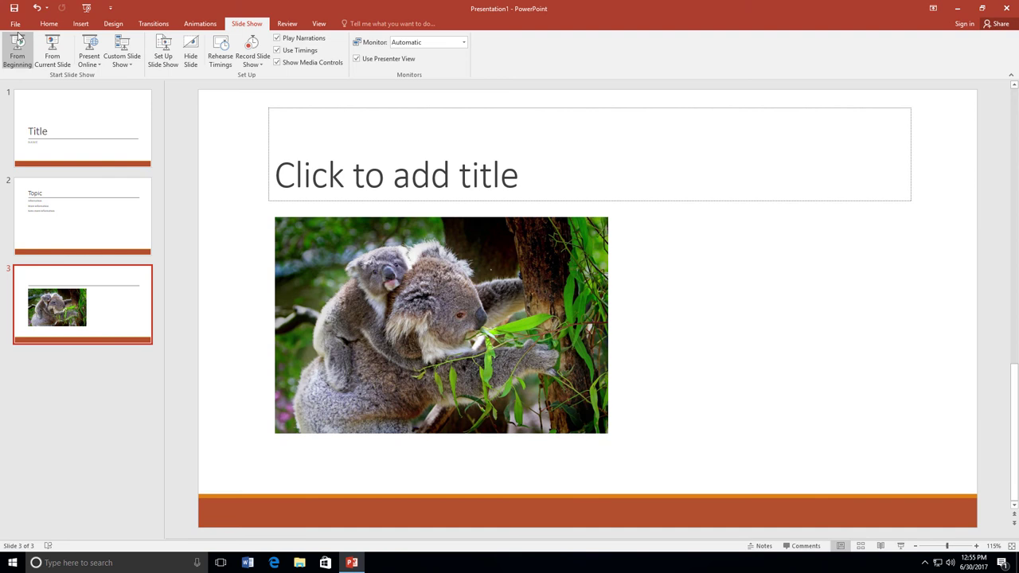
Open the Save As page from the File menu.
click(15, 24)
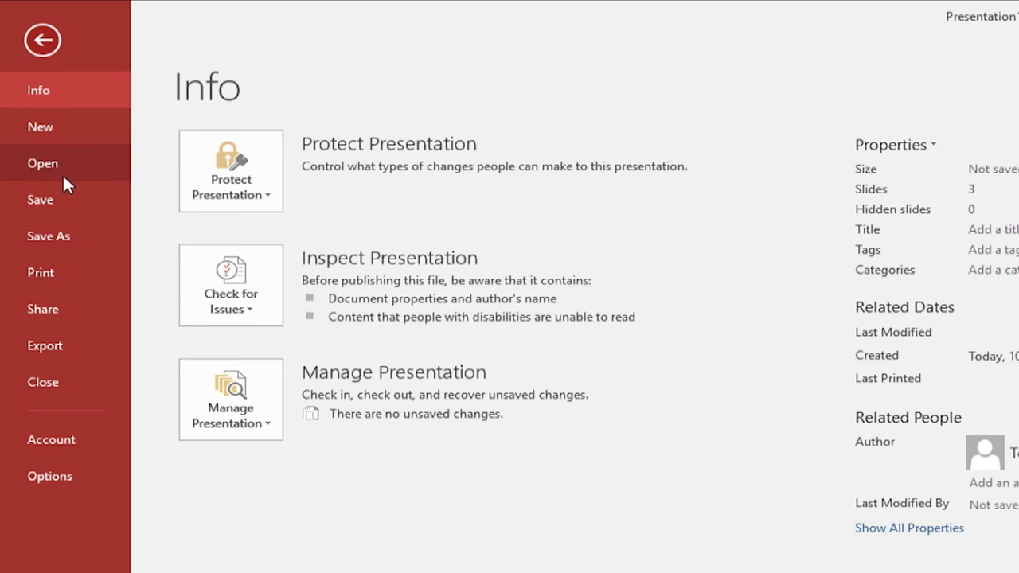
click(66, 229)
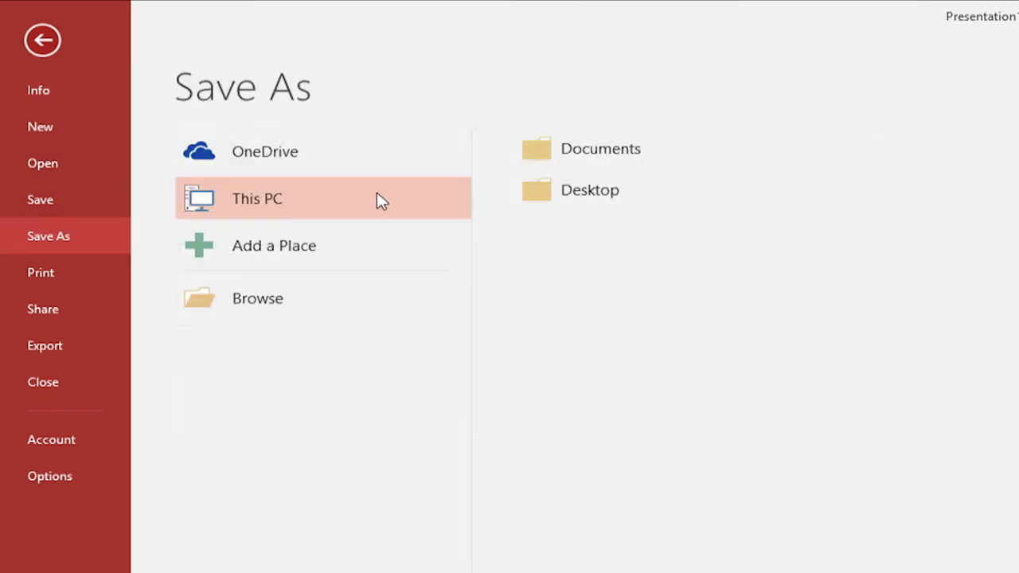
Save the presentation to the Desktop folder with the file name 'Title'.
click(624, 206)
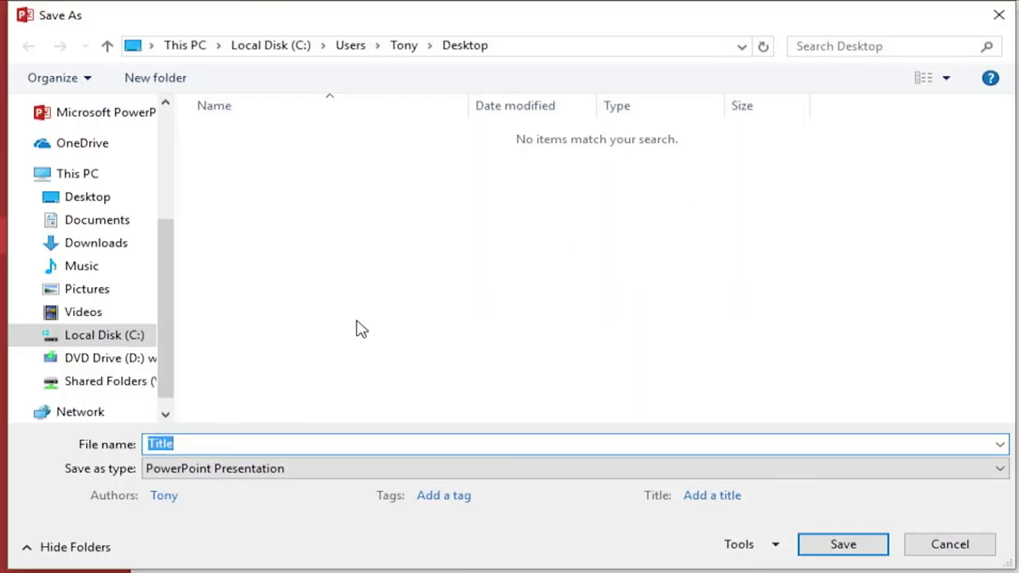
text(Title)
click(842, 543)
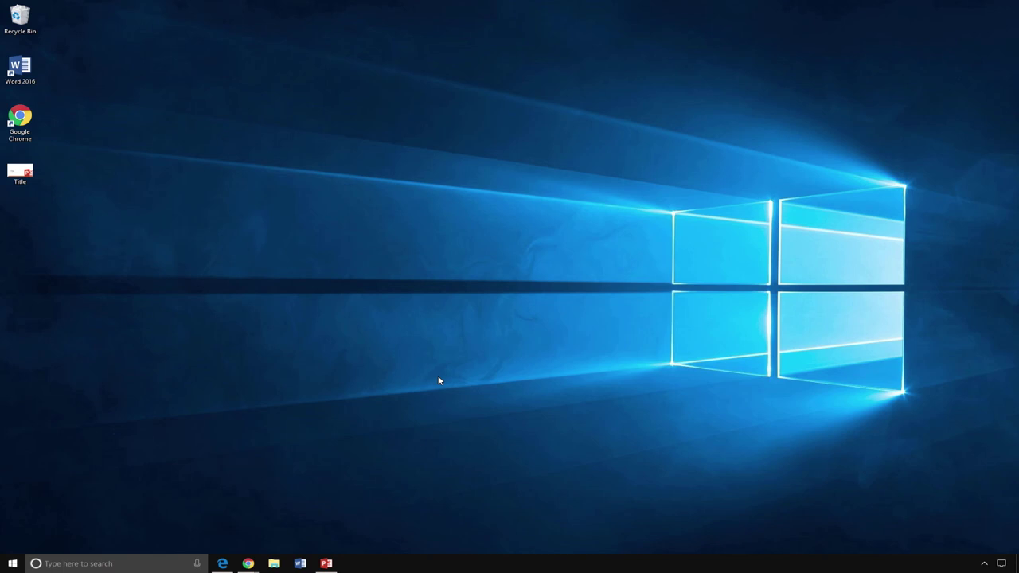
Reopen the 'Title' presentation from the Desktop folder in File Explorer.
click(12, 563)
click(19, 497)
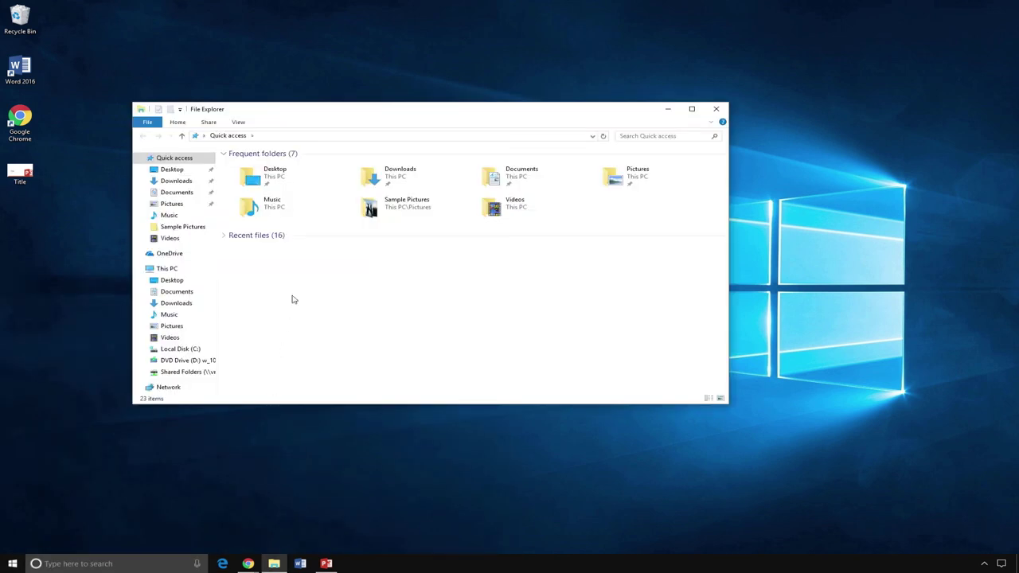
click(172, 170)
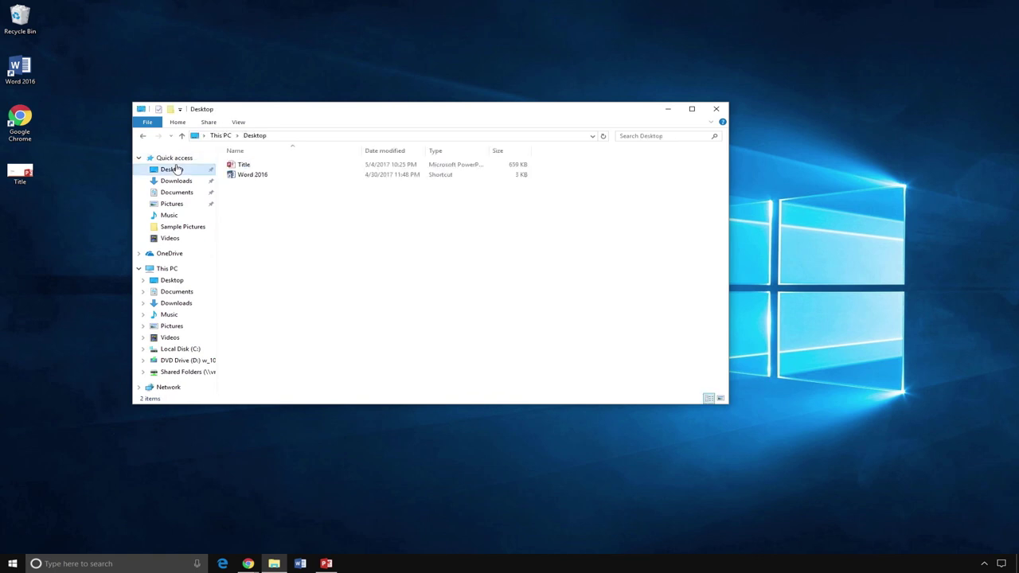
double_click(248, 165)
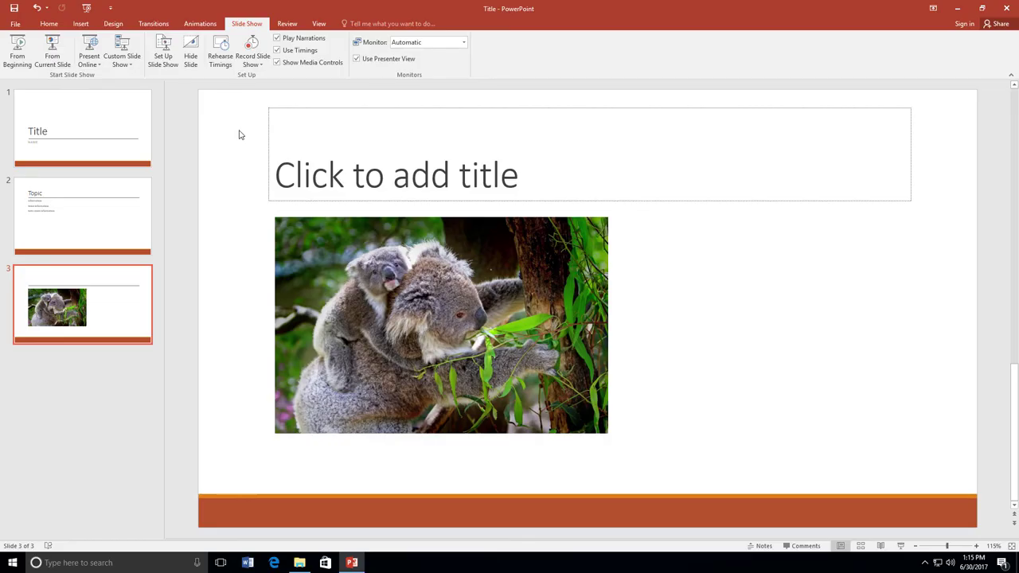
Display slide 1, reading 'Title' with 'NAME' beneath.
click(143, 121)
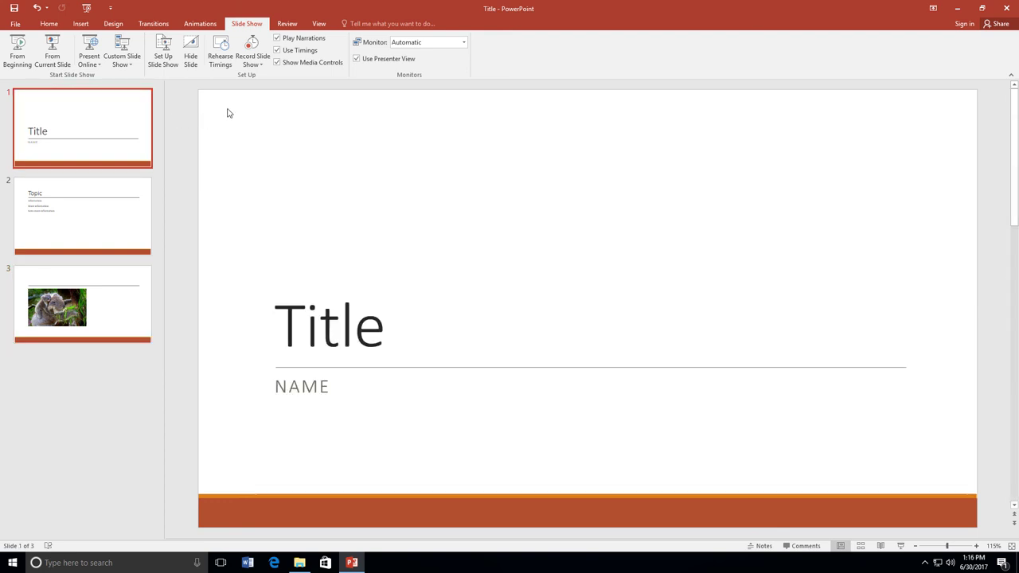